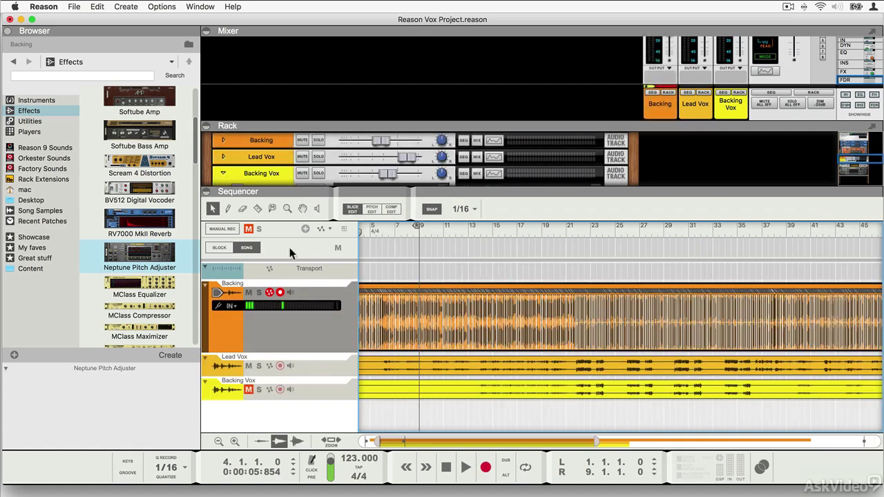
After a brief look at the Backing clip, open Lead Vox in Pitch Edit and disarm recording
left_click(371, 208)
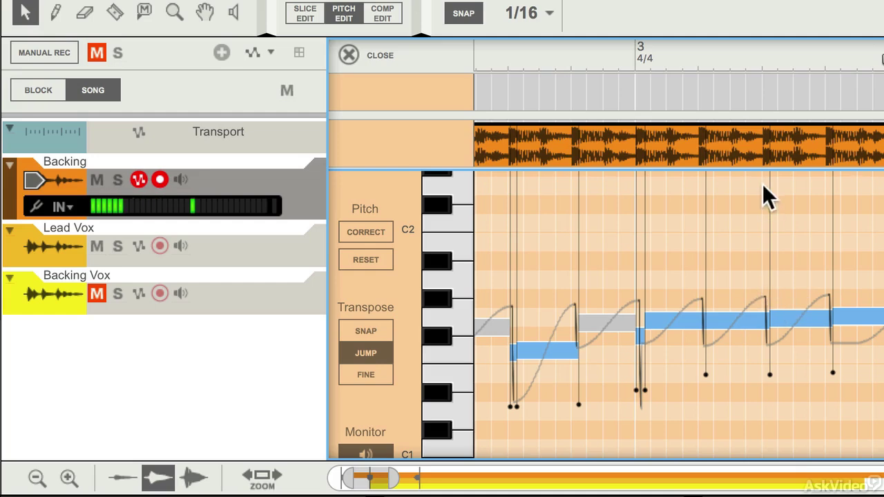
left_click(343, 57)
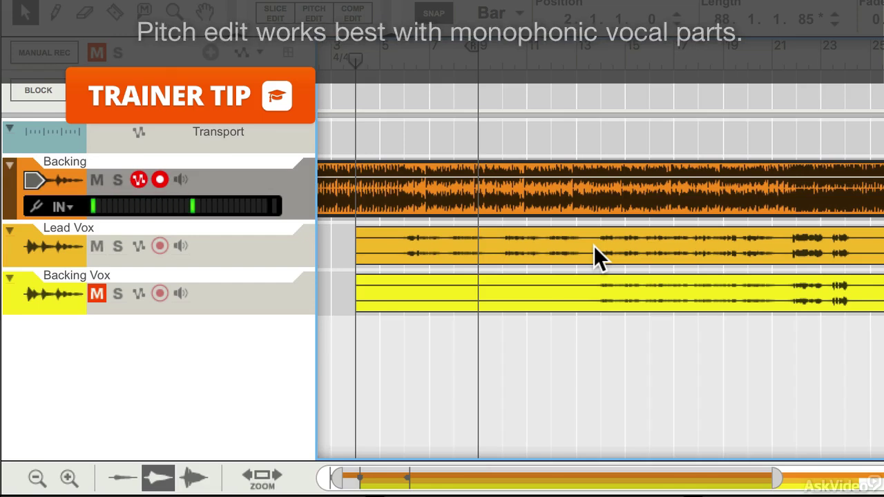
left_click(594, 246)
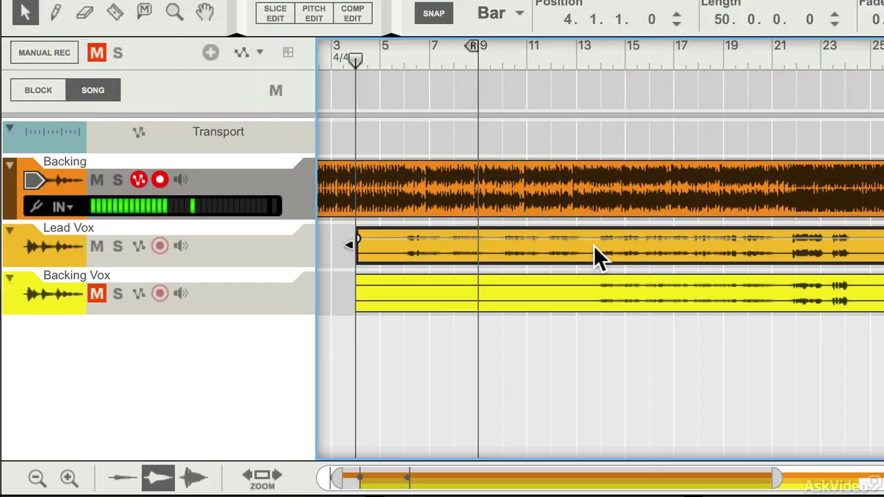
double_click(593, 245)
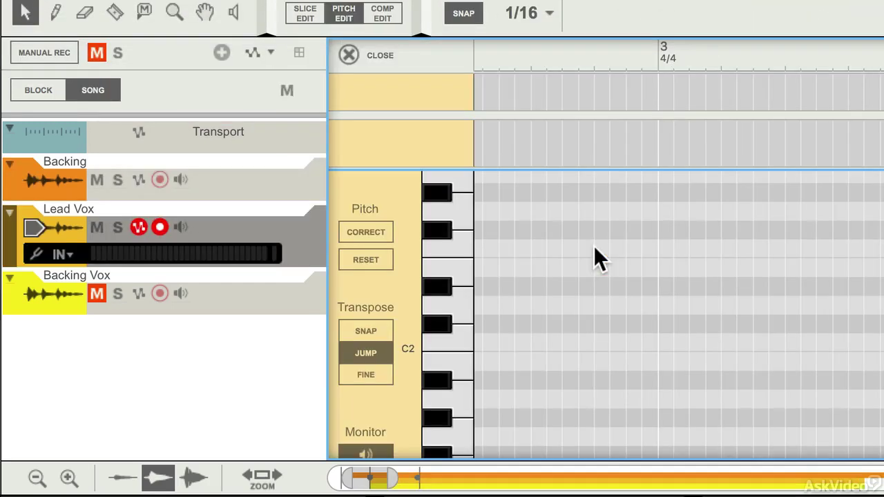
left_click(160, 228)
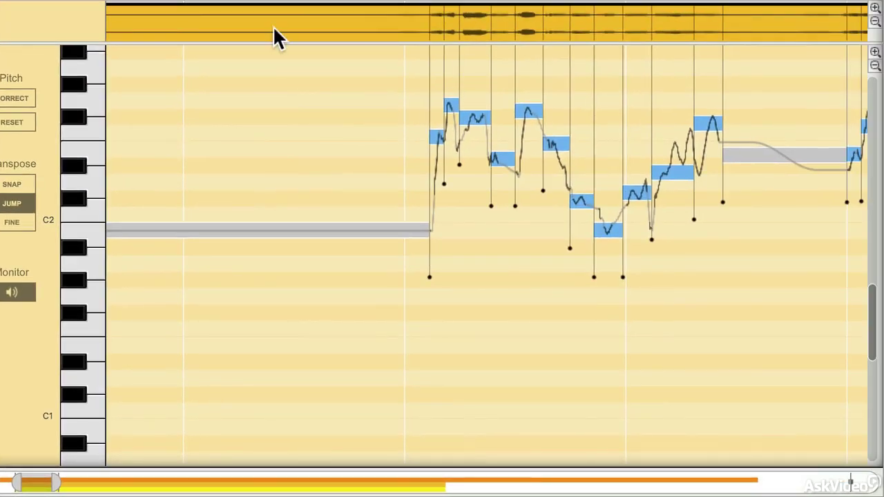
Select individual detected notes: the long grey opening note, a blue note, then a lower one
left_click(274, 28)
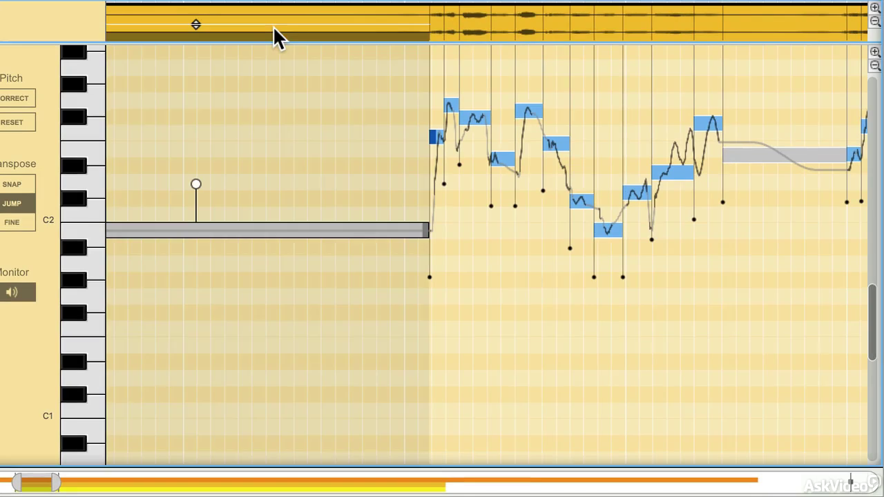
left_click(503, 157)
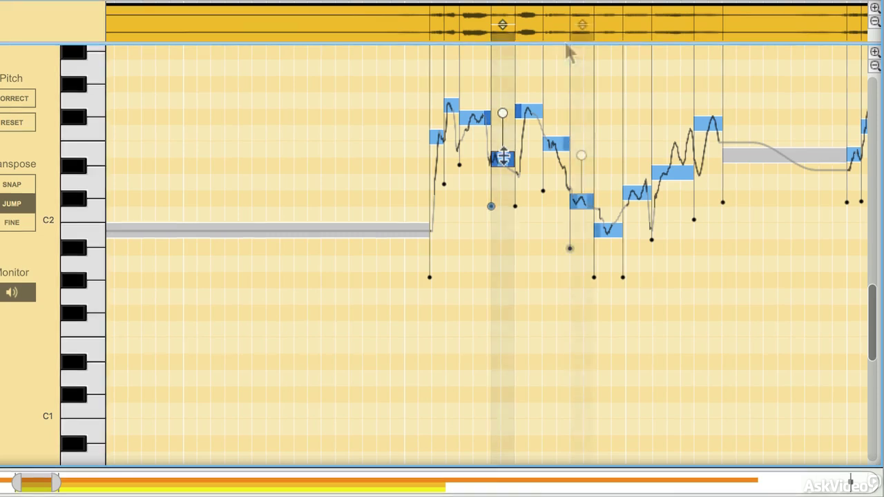
left_click(580, 201)
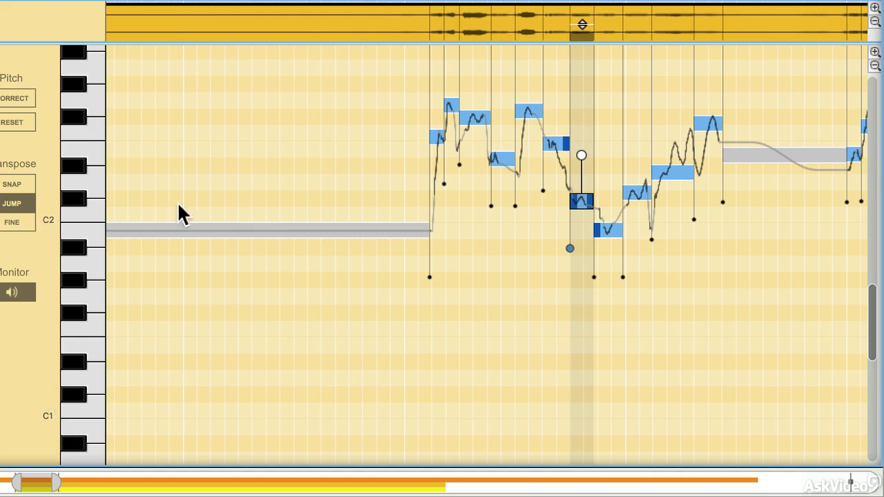
scroll(236, 205, "right", 2)
scroll(236, 205, "up", 1)
scroll(236, 209, "right", 10)
scroll(237, 209, "up", 1)
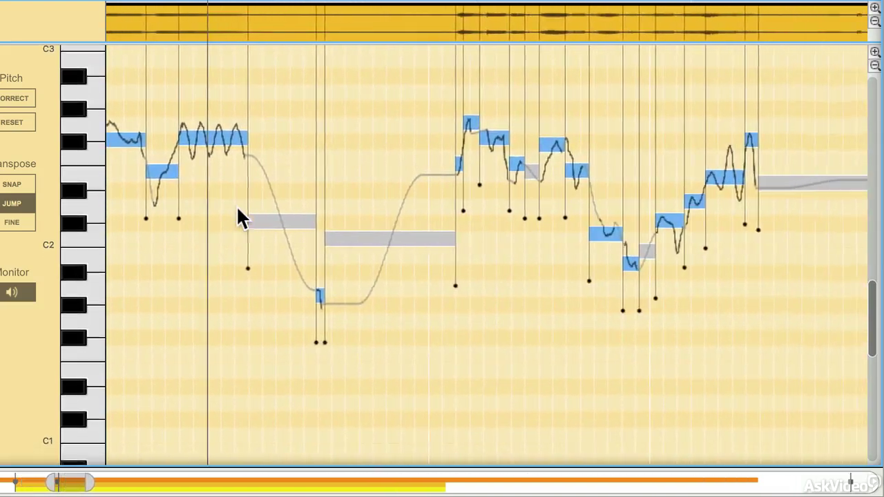
scroll(251, 204, "right", 10)
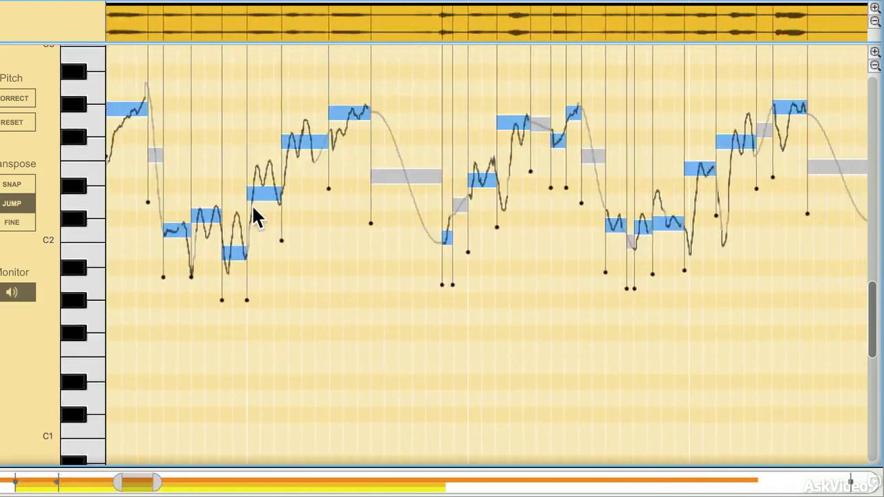
scroll(251, 204, "up", 1)
scroll(252, 204, "right", 10)
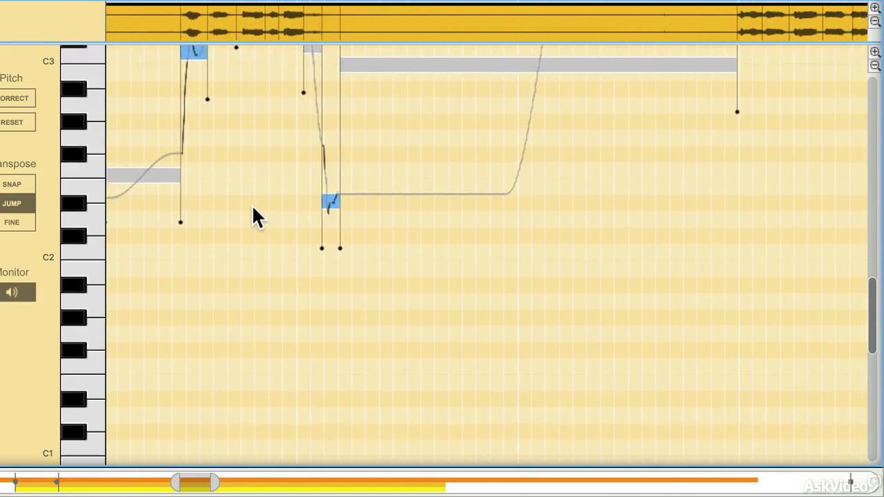
scroll(251, 205, "up", 4)
scroll(252, 207, "right", 2)
scroll(253, 207, "up", 5)
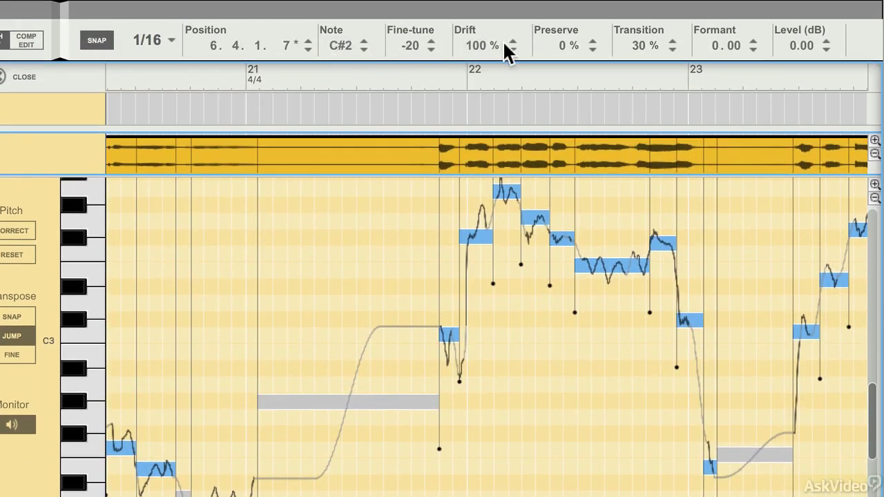
Inspect the F#3 and A 3 notes, then lower the F#3 note's level to -0.04 dB
left_click(481, 236)
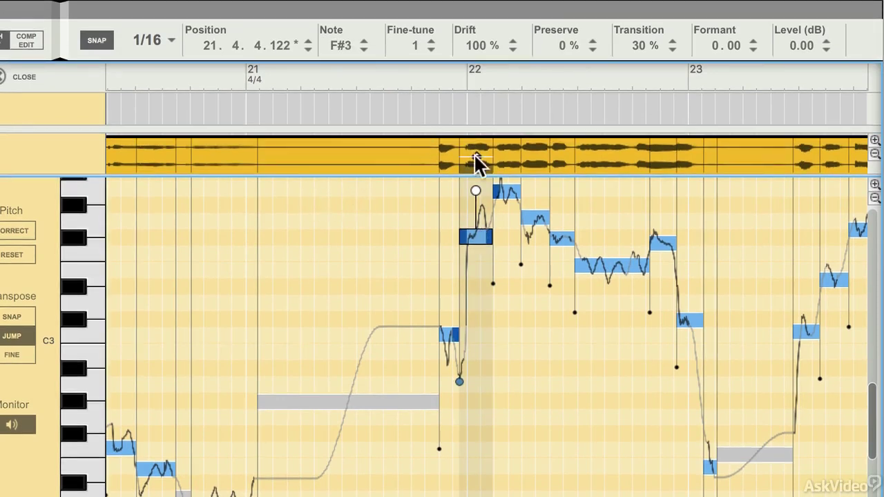
left_click(509, 196)
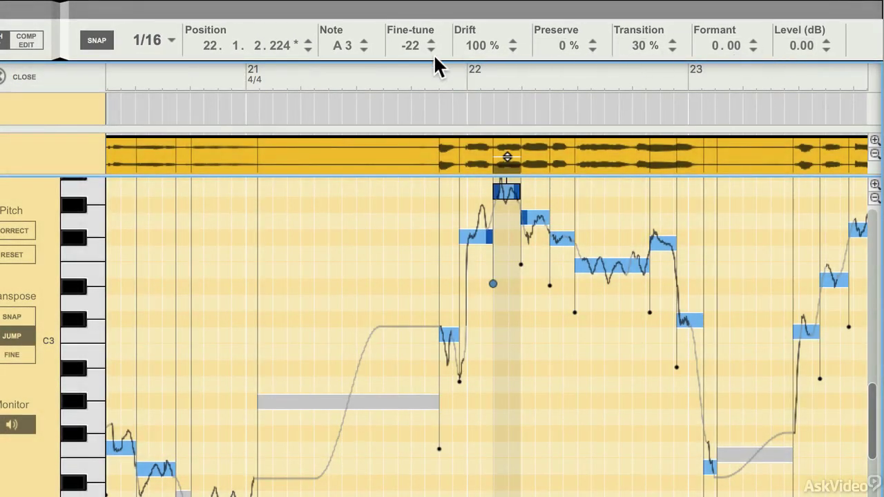
left_click(478, 236)
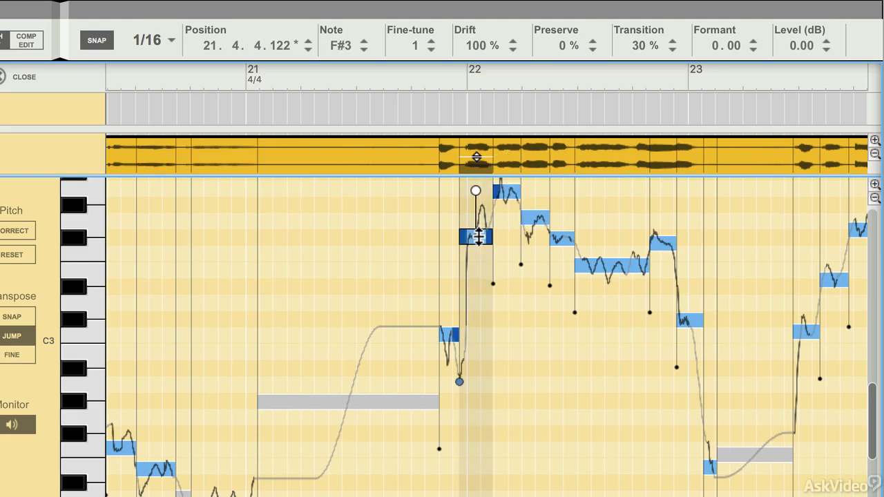
left_click(827, 49)
left_click(827, 49)
Raise the selected F#3 note's level from -0.04 back up to 0.00 dB
left_click(827, 40)
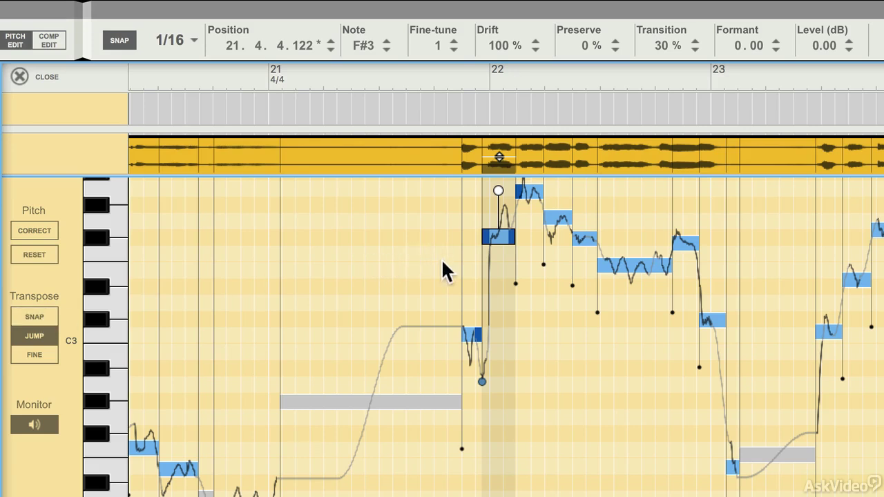
Switch transpose to Snap, audition the F#3 note with the speaker tool, then select the A 3 note
left_click(47, 315)
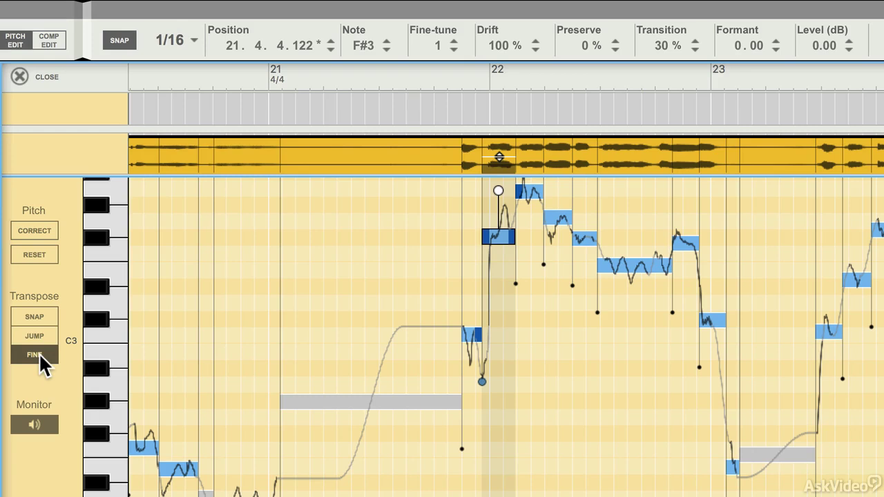
left_click(42, 424)
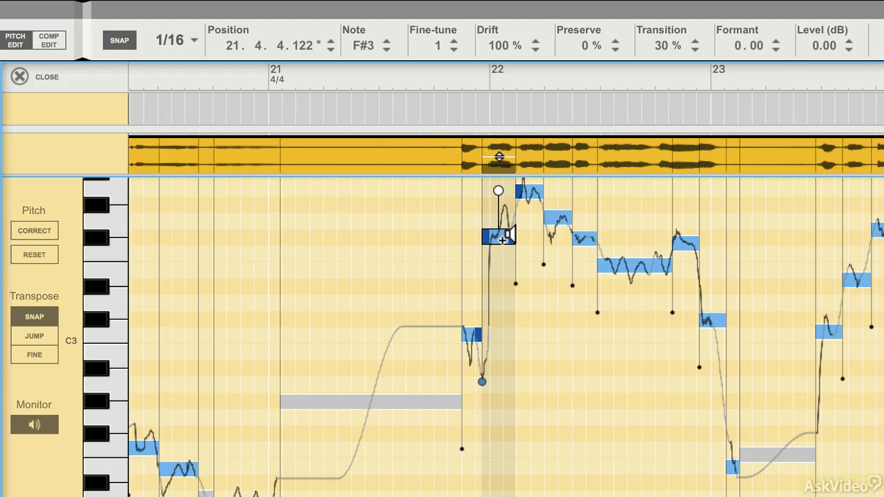
left_click(501, 238)
left_click(531, 192)
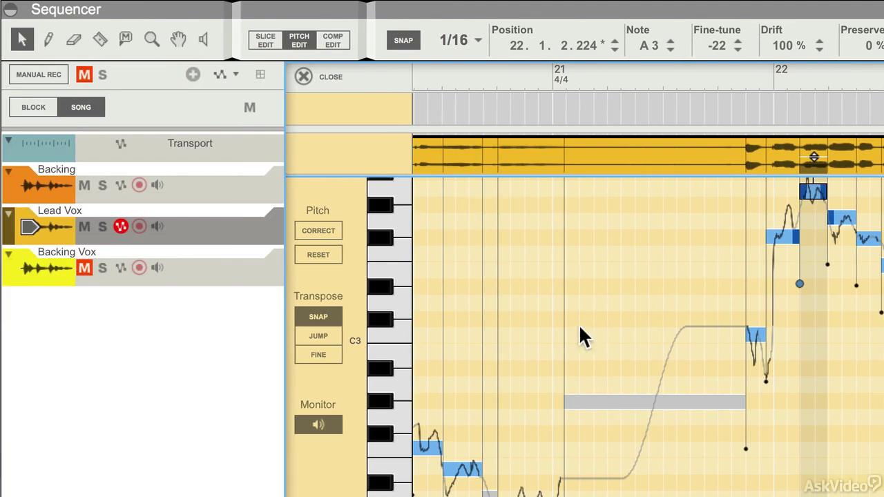
left_click(303, 76)
scroll(661, 387, "left", 5)
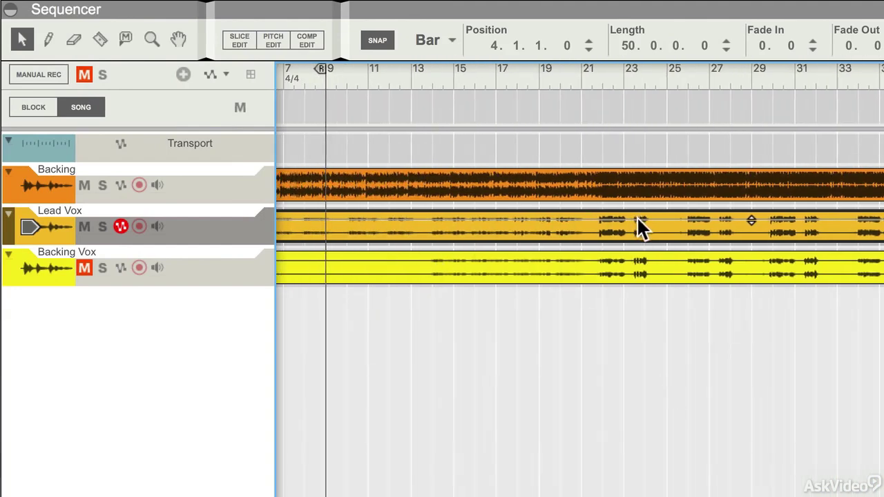
double_click(505, 222)
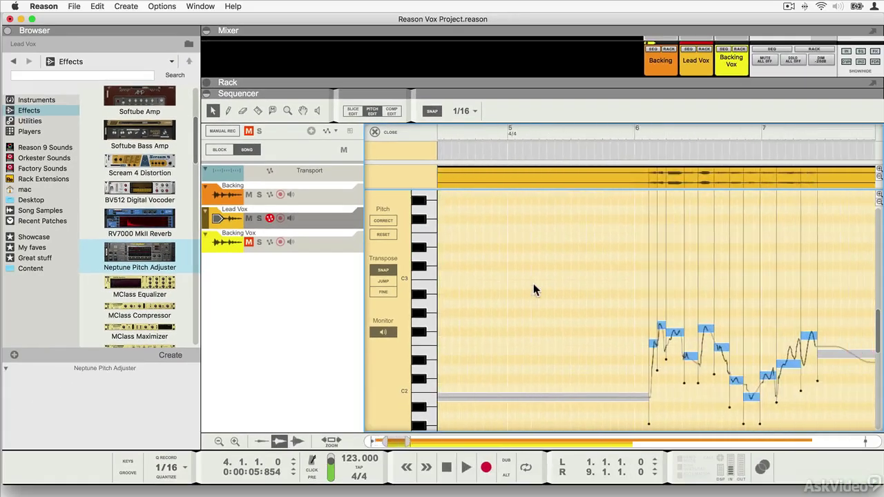
scroll(533, 283, "right", 3)
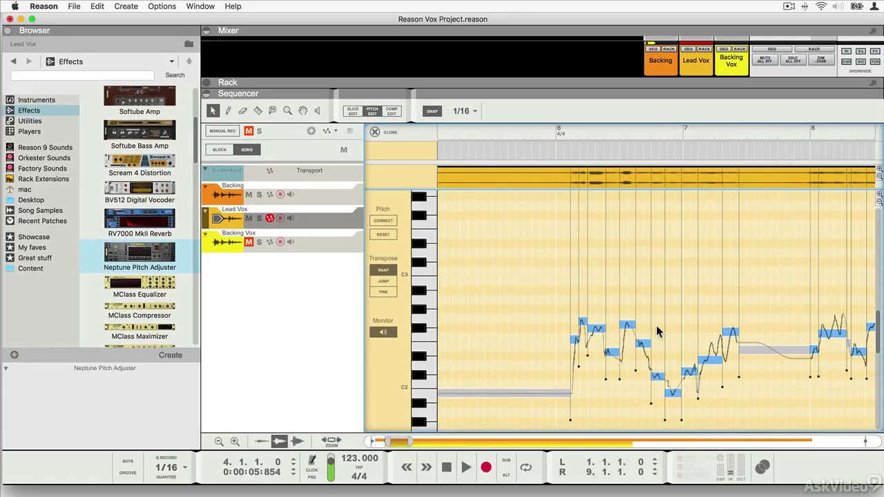
scroll(683, 362, "down", 2)
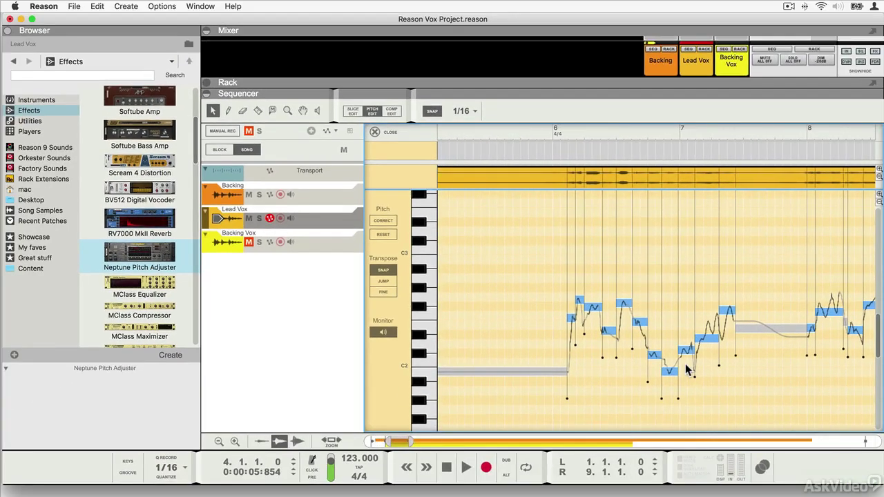